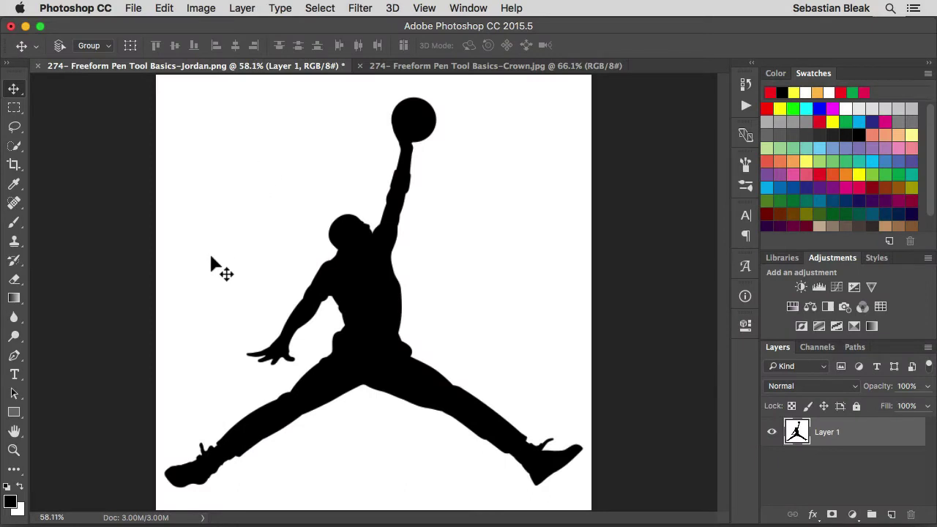
Select the Freeform Pen Tool from the pen tools flyout.
click(14, 359)
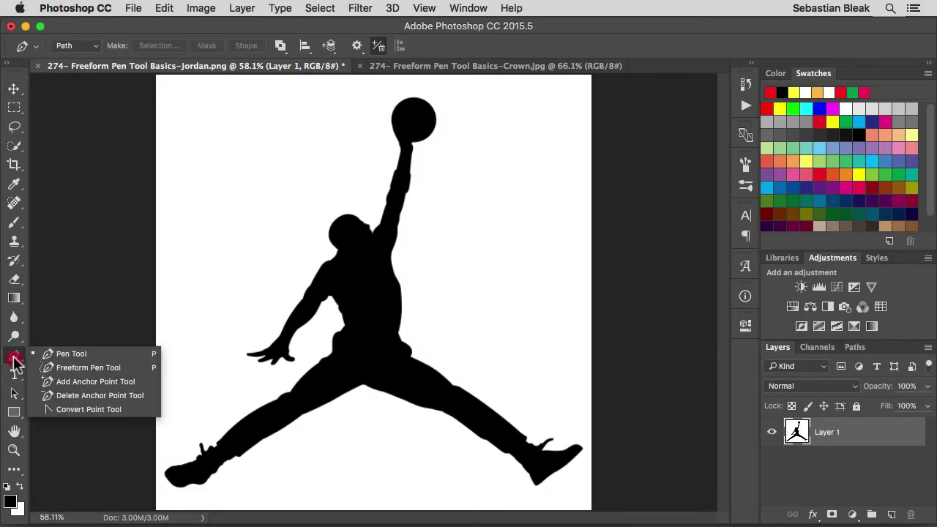
drag(15, 359, 139, 373)
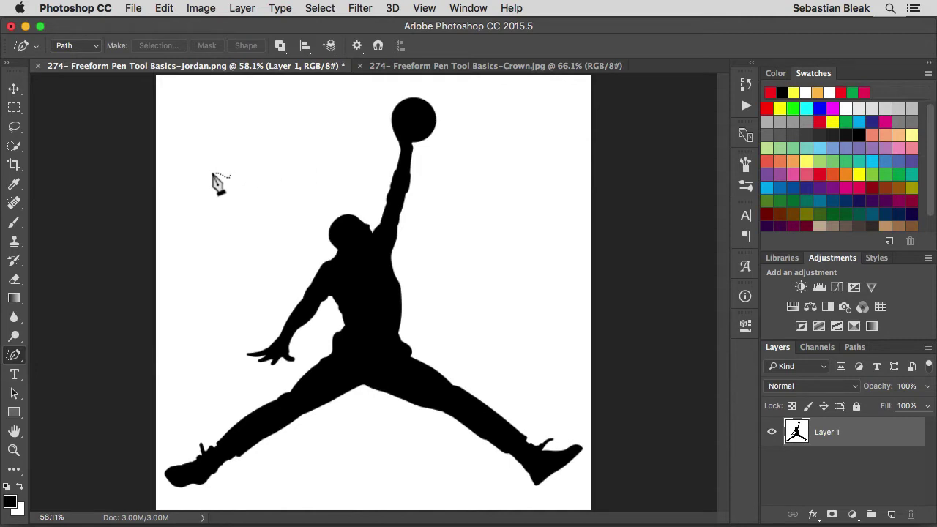
Draw a closed freehand loop in the blank canvas area above the silhouette.
mouse_move(213, 172)
mouse_down()
mouse_move(243, 120)
mouse_move(267, 108)
mouse_move(317, 108)
mouse_move(333, 120)
mouse_move(324, 191)
mouse_move(303, 214)
mouse_move(279, 223)
mouse_move(215, 217)
mouse_move(212, 177)
mouse_up()
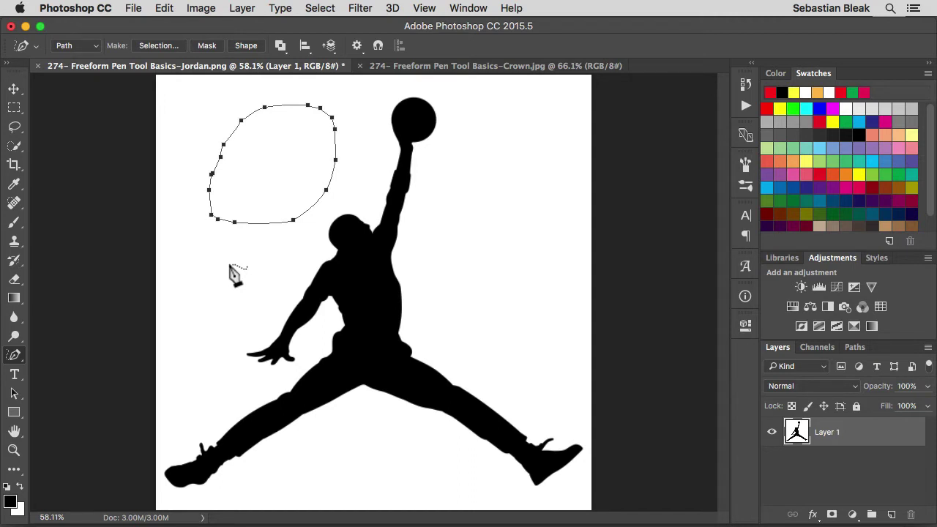
click(25, 49)
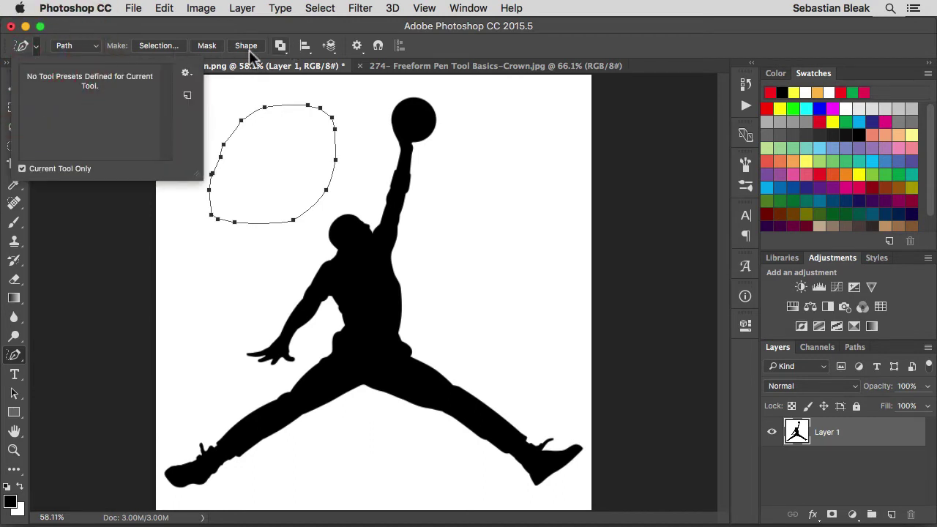
click(34, 47)
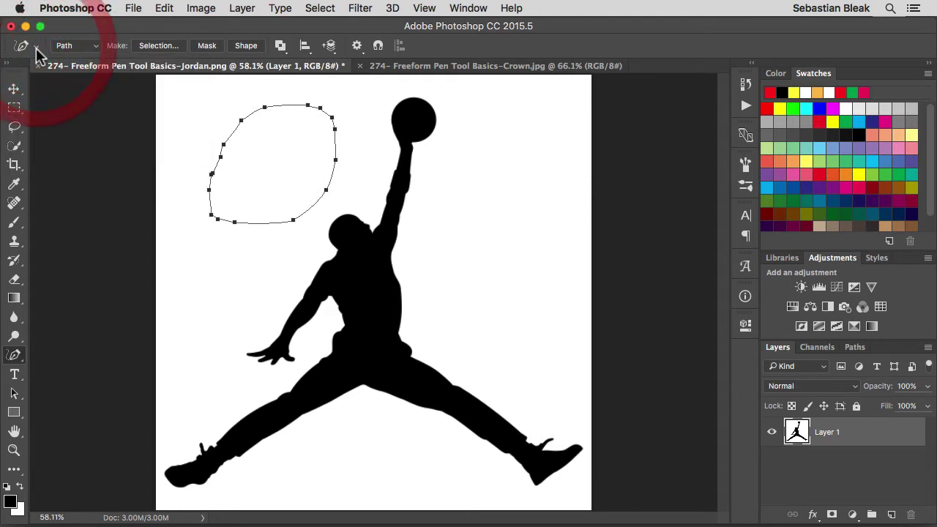
click(96, 47)
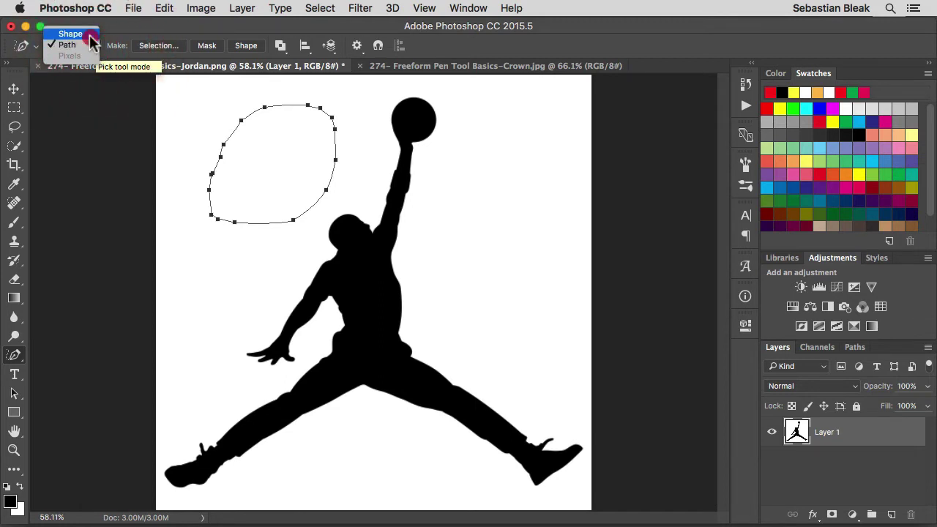
click(90, 36)
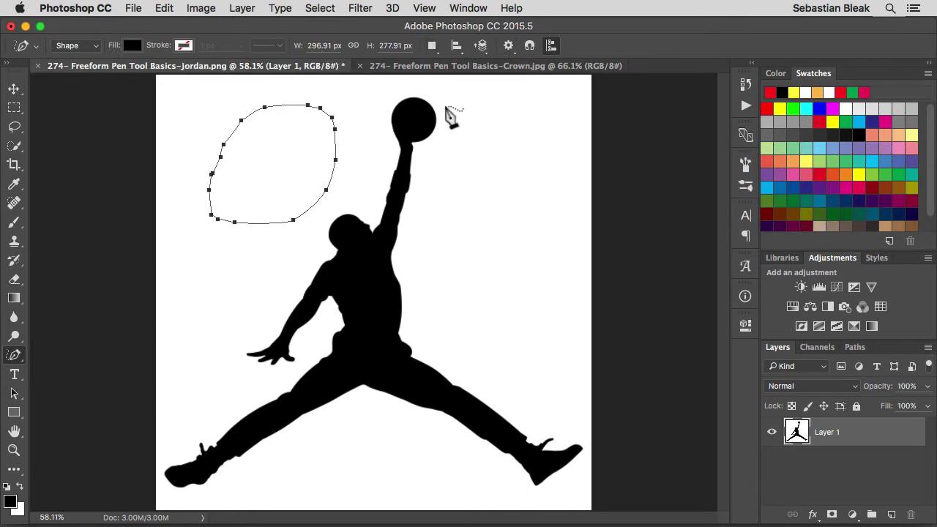
click(93, 49)
click(90, 54)
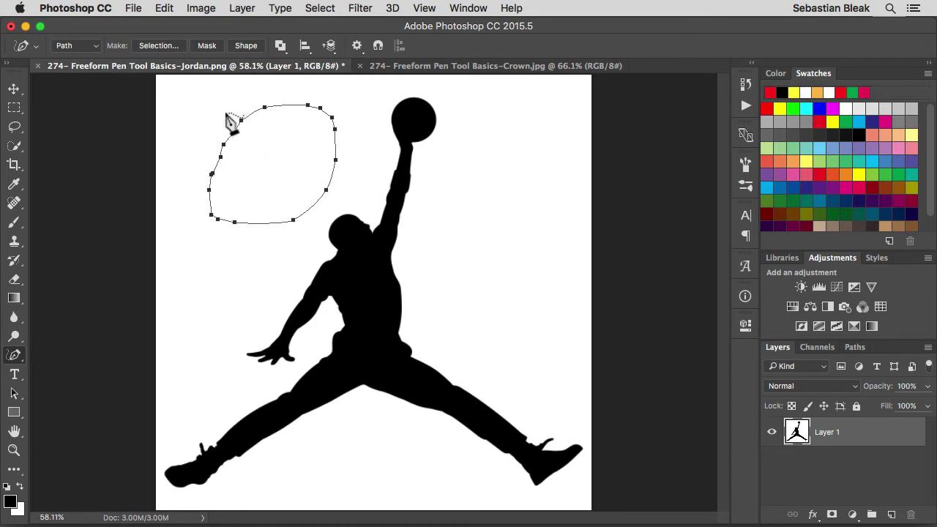
click(279, 46)
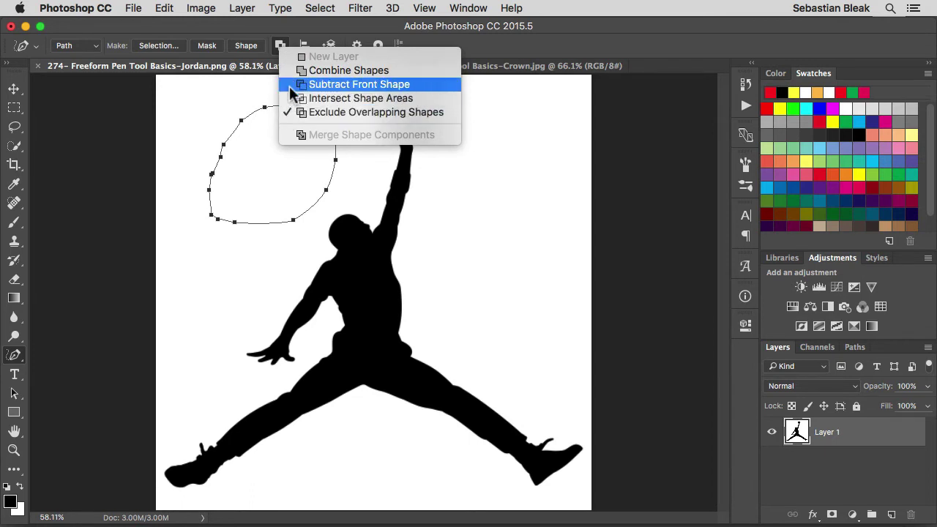
click(274, 43)
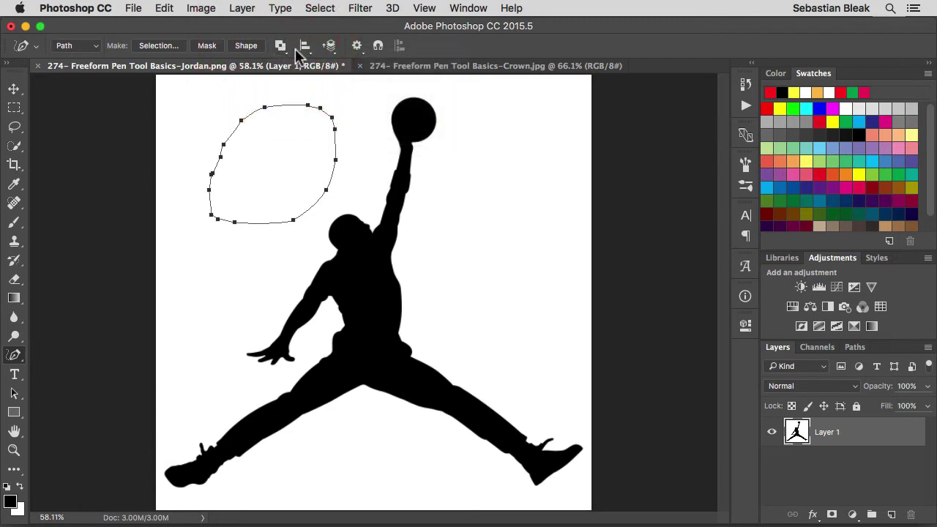
click(306, 47)
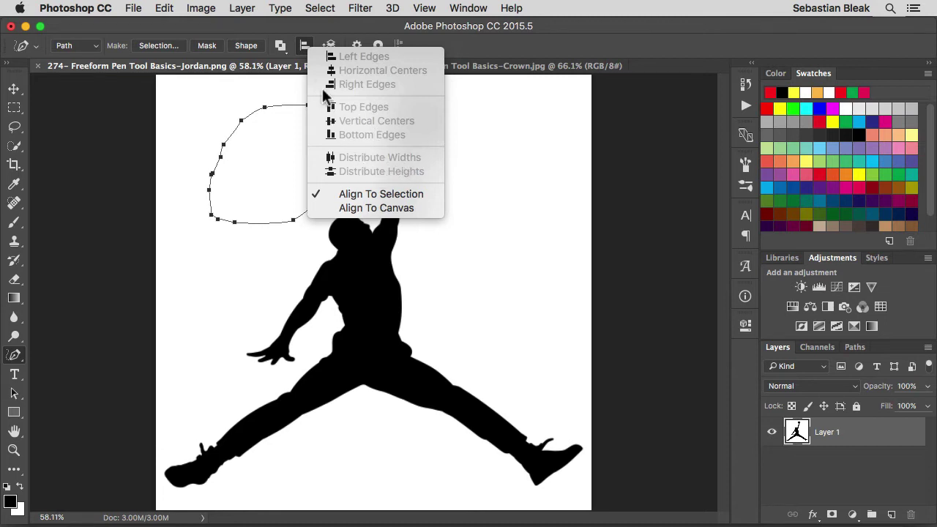
click(302, 46)
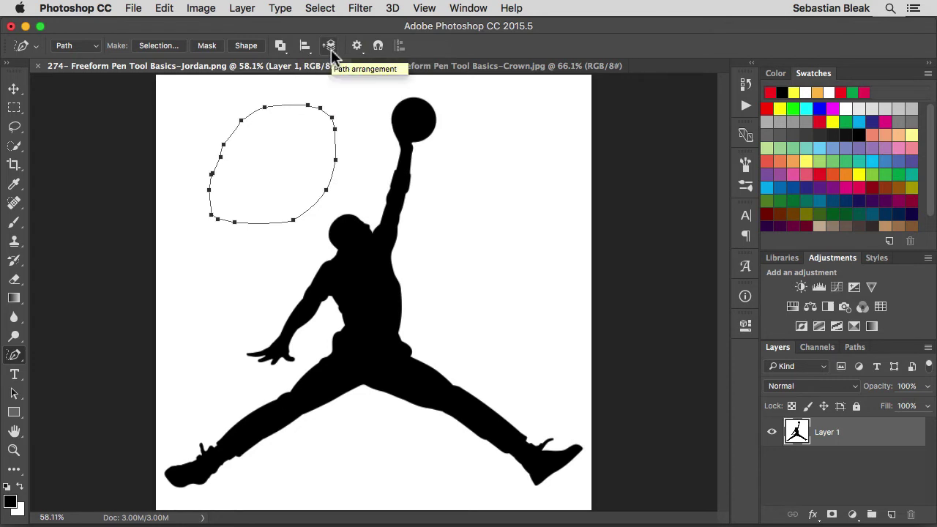
click(330, 52)
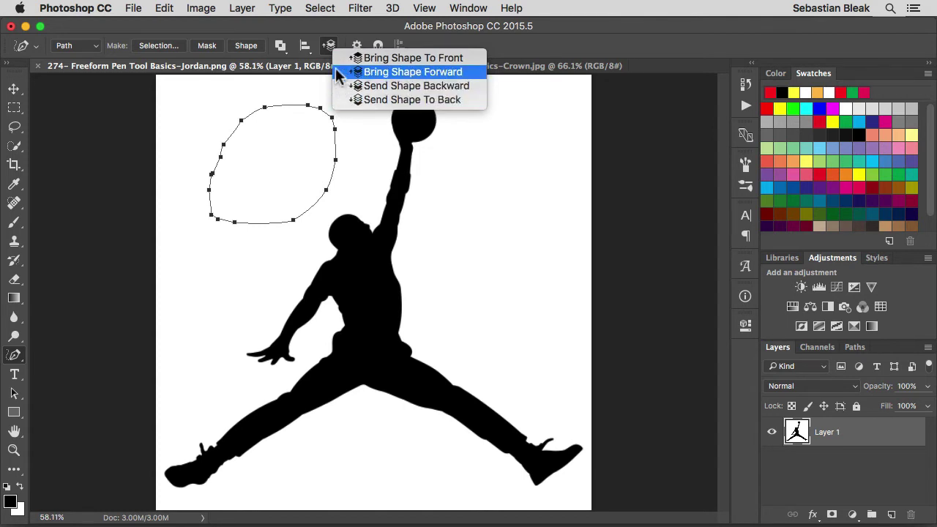
click(329, 51)
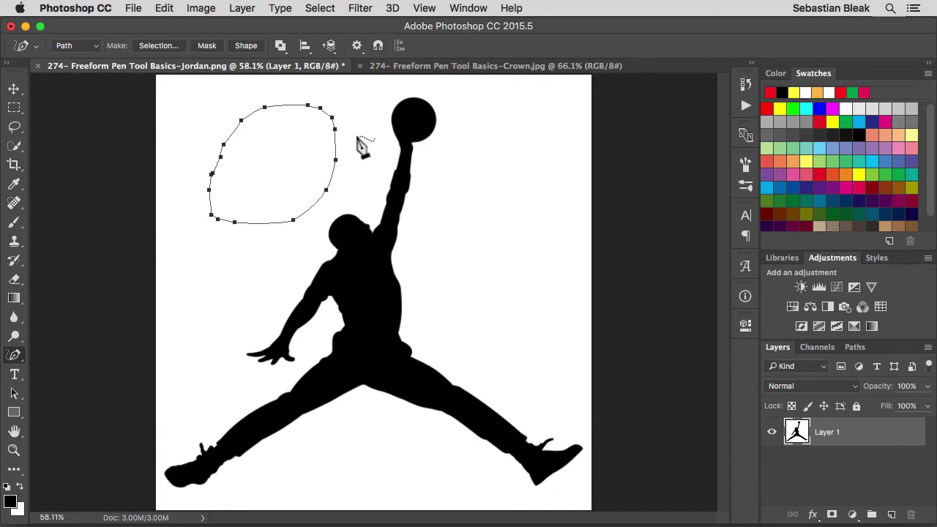
Delete the freehand loop, trace a trial path up the raised arm, then delete it too.
key(BackSpace)
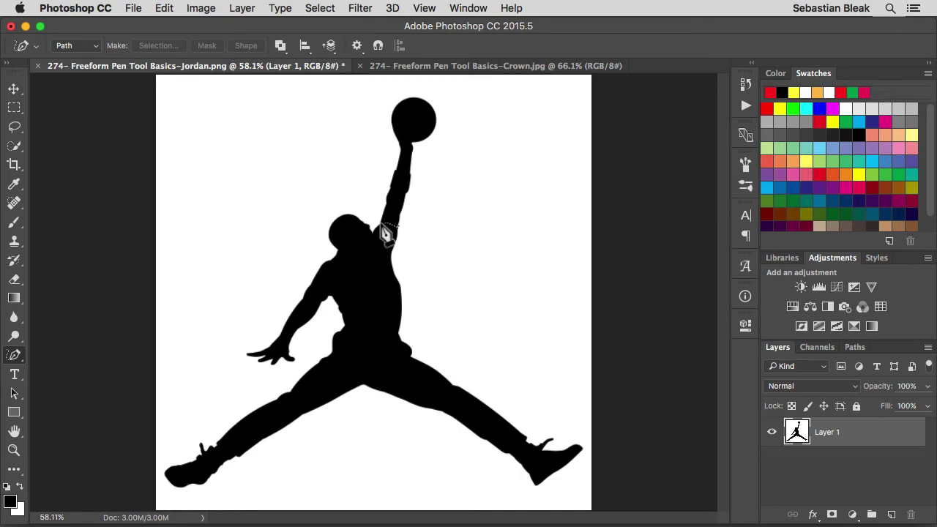
mouse_move(380, 227)
mouse_down()
mouse_move(399, 165)
mouse_move(389, 92)
mouse_move(427, 104)
mouse_move(430, 144)
mouse_up()
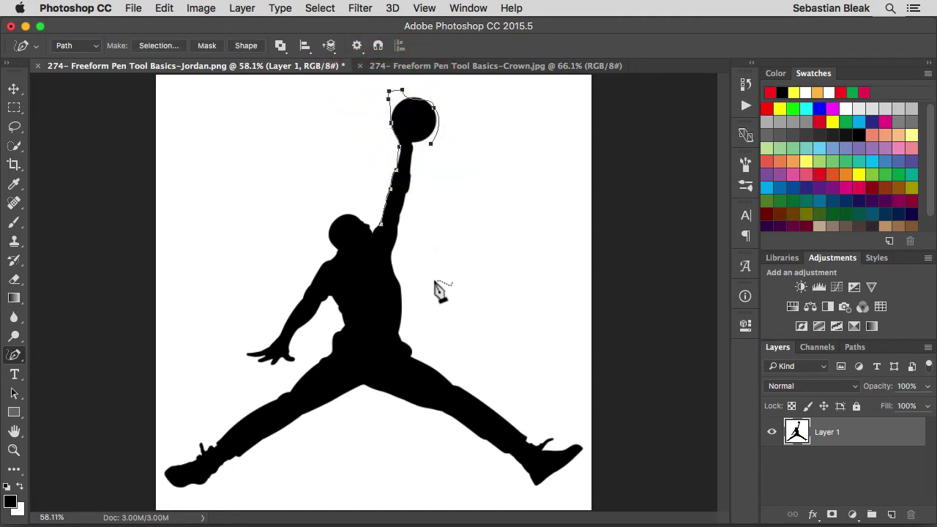
key(BackSpace)
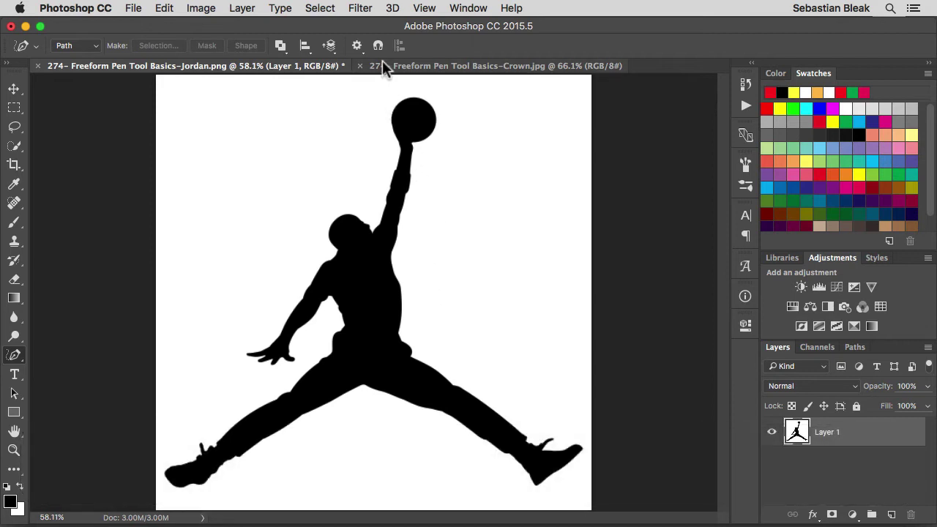
Enable Magnetic and trace a snapping path along the arm, adding a manual anchor.
click(378, 45)
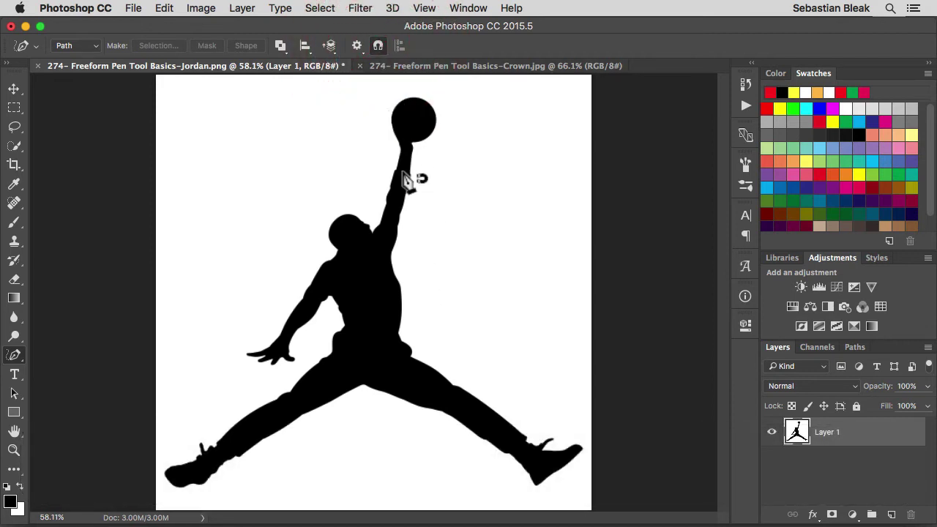
click(375, 232)
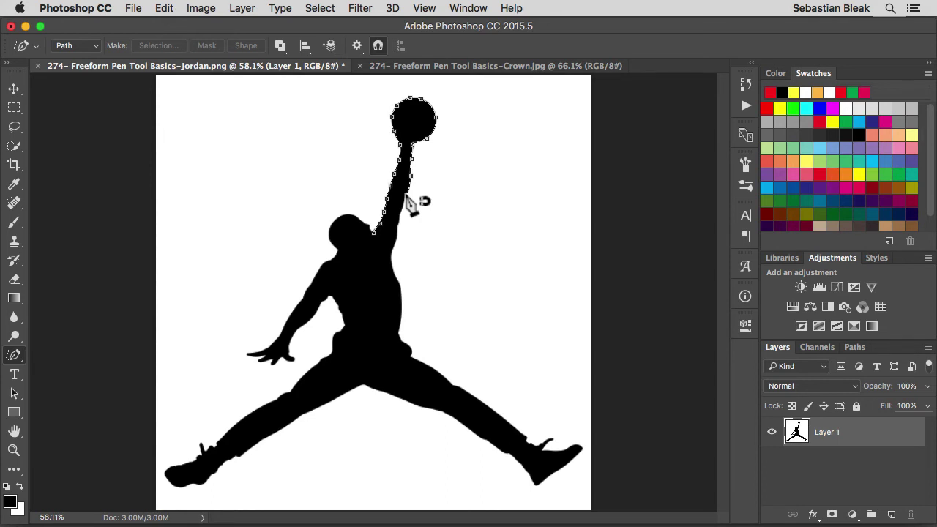
click(407, 196)
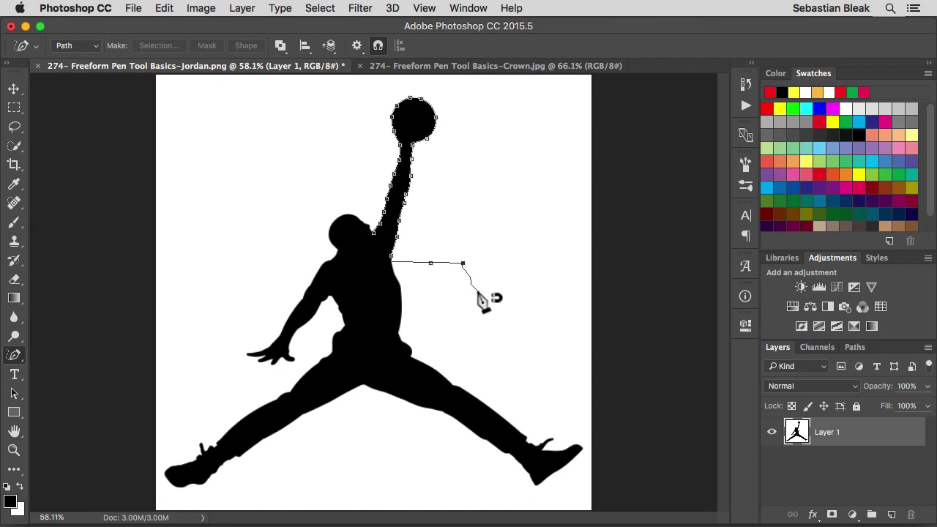
drag(477, 296, 401, 285)
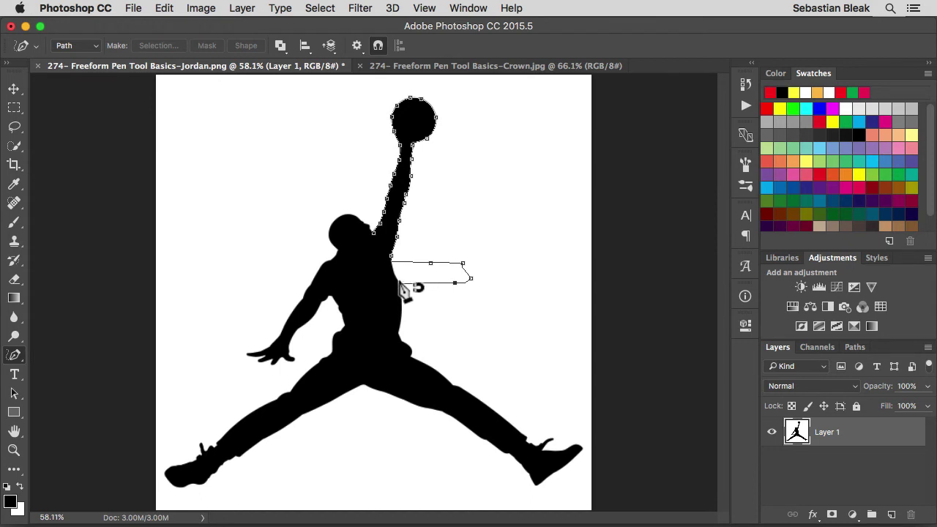
Remove the stray end anchors, close the magnetic path, then delete it.
key(BackSpace)
key(BackSpace)
key(BackSpace)
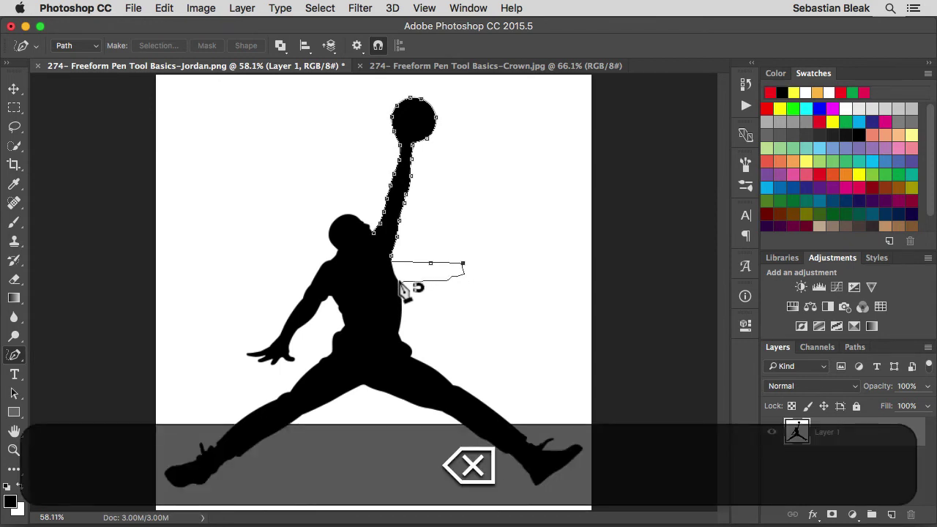
key(BackSpace)
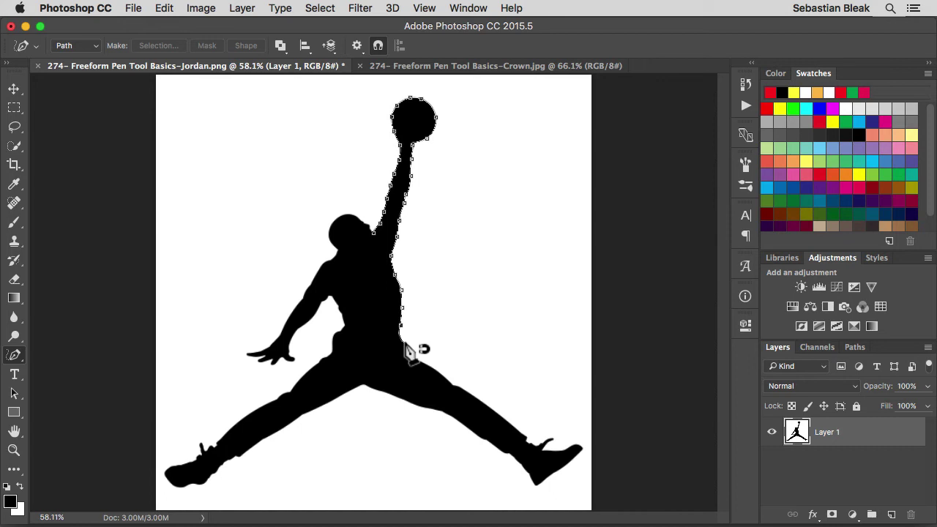
key(Return)
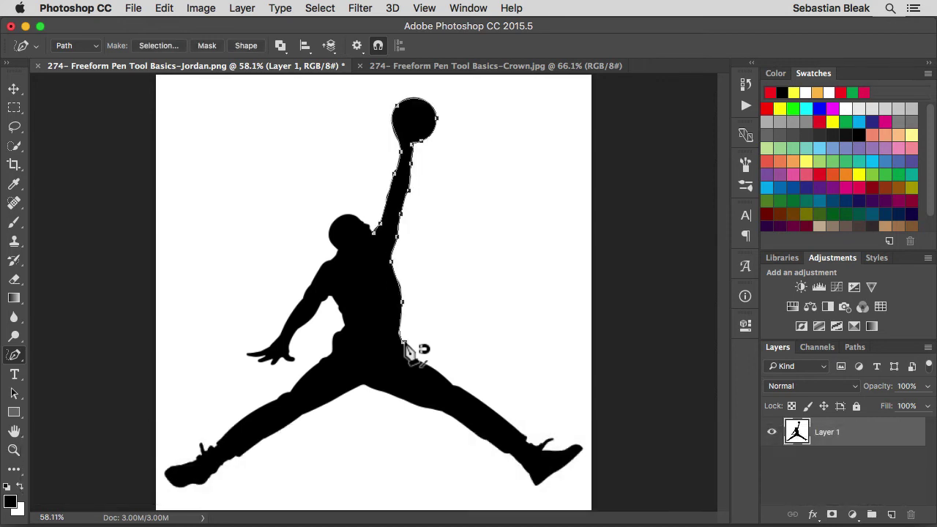
key(BackSpace)
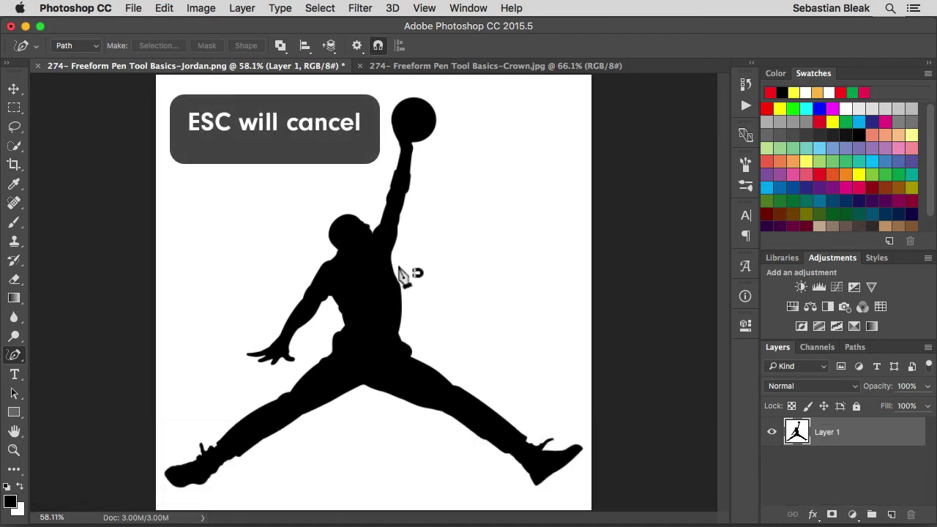
Open the path options showing magnetic Width 10 px, Contrast 10% and Frequency 57.
click(358, 48)
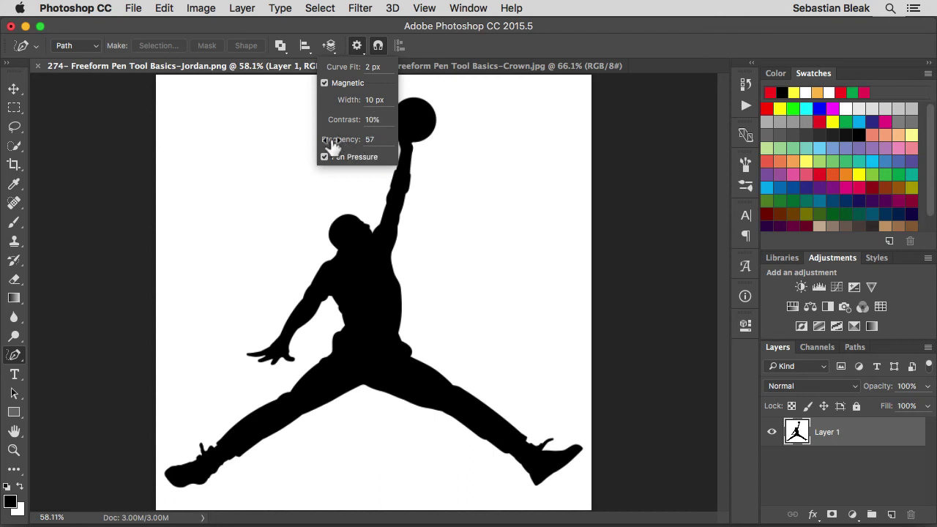
Set magnetic Frequency to 81, test-trace the raised arm, then cancel the path.
drag(333, 144, 351, 149)
key(Return)
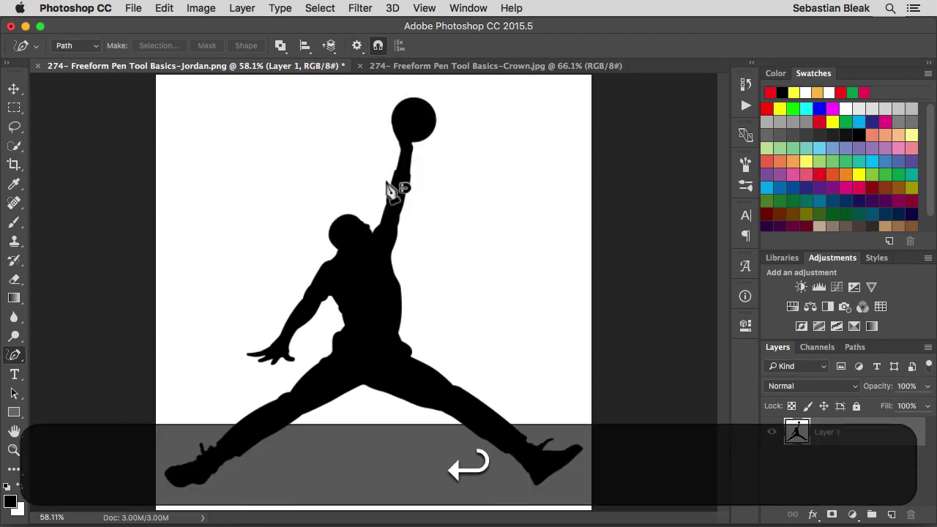
click(380, 223)
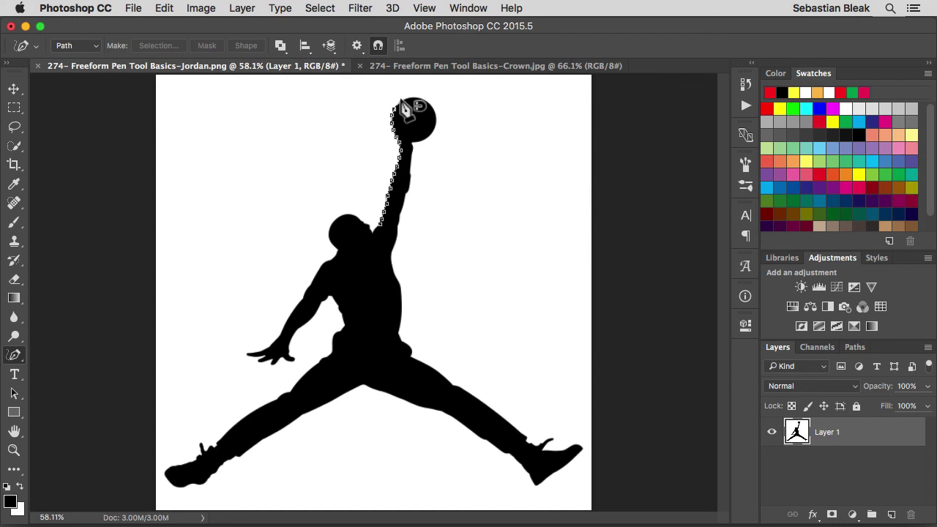
key(BackSpace)
key(Escape)
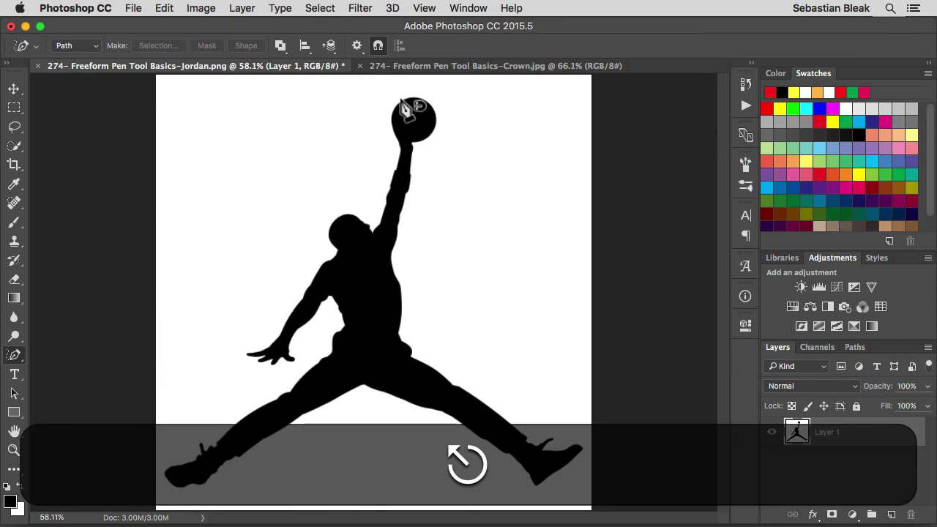